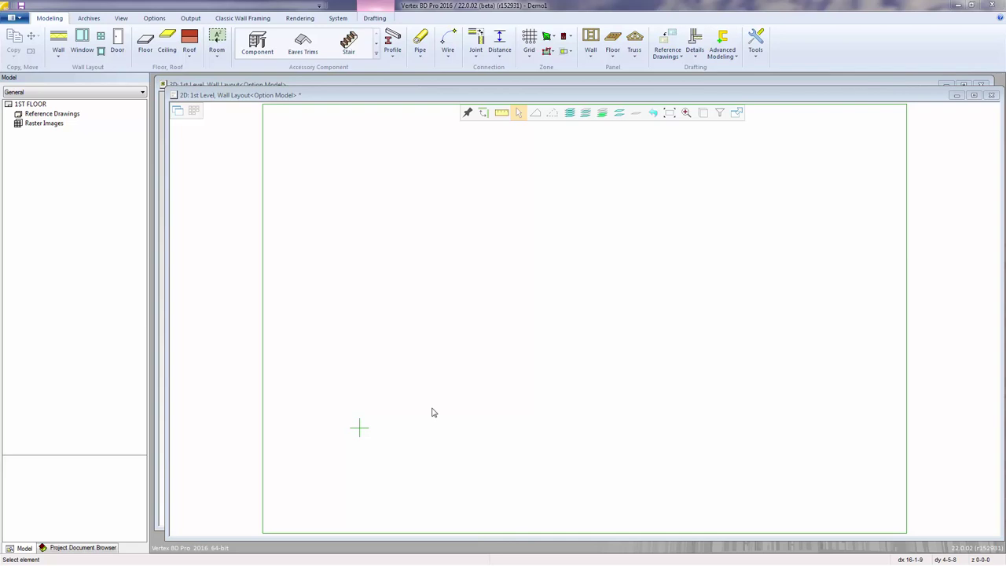
Start Insert Wall with the 1. Exterior type 350S162-33 Ext Bearing (EBPAR_350-33).
left_click(52, 55)
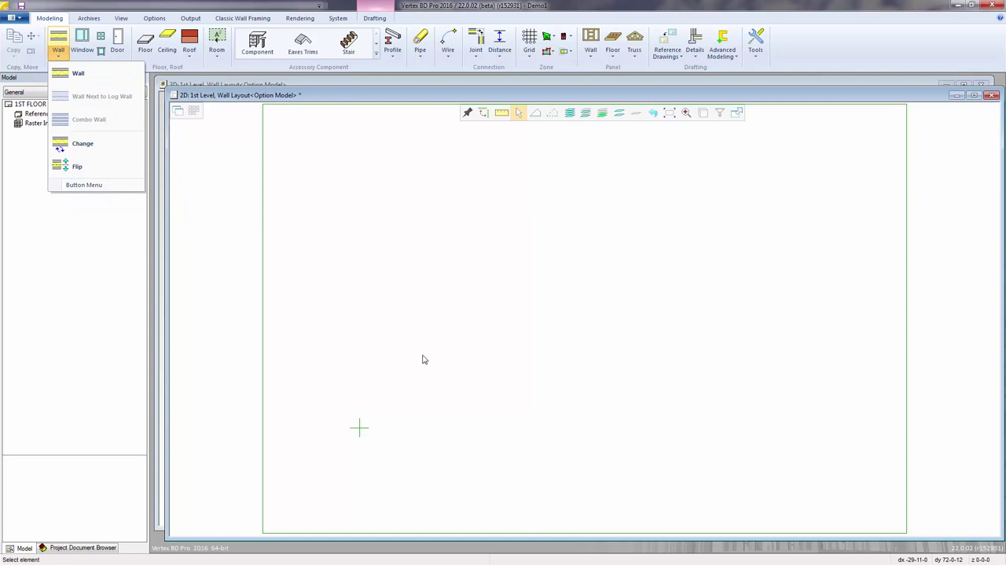
left_click(413, 384)
right_click(424, 390)
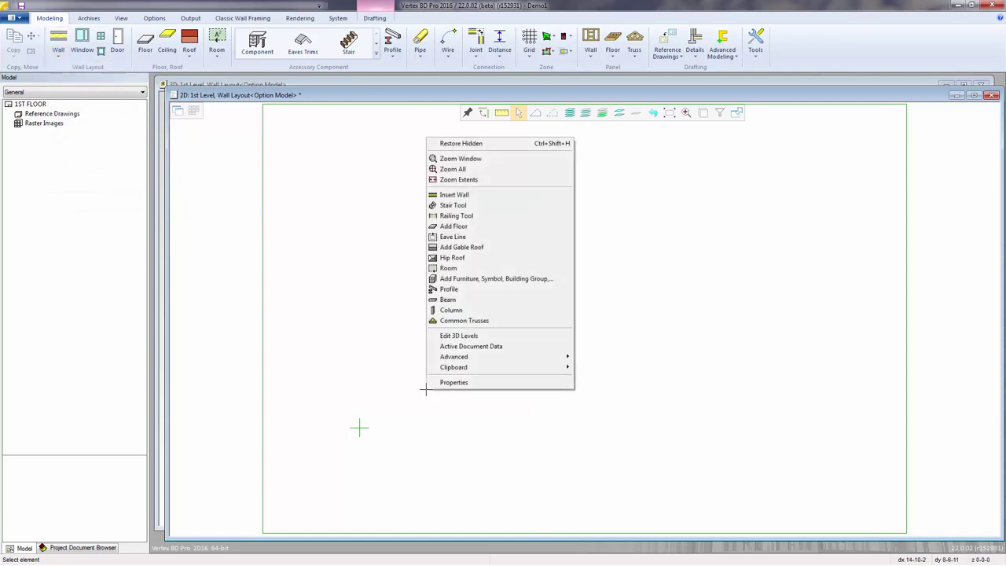
left_click(464, 196)
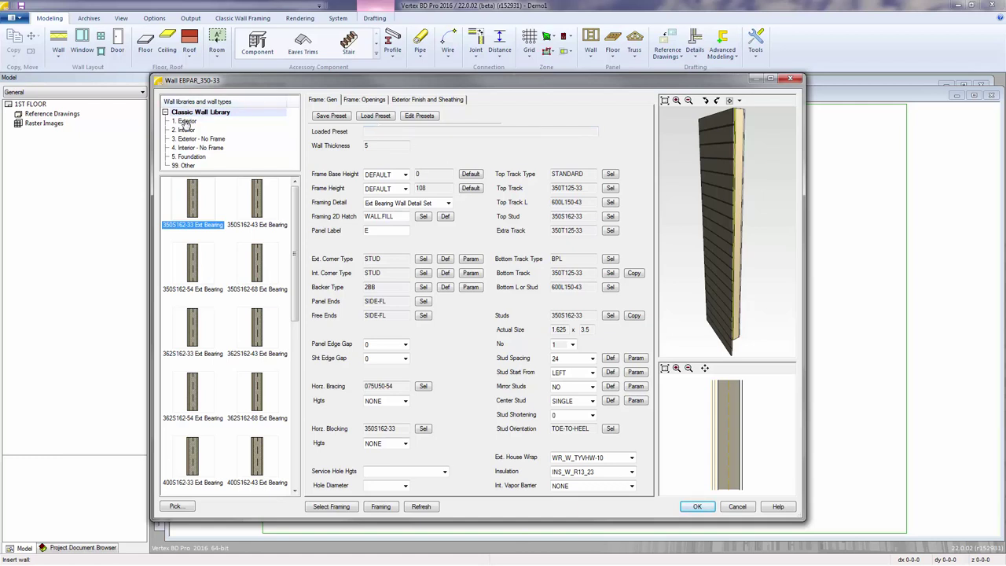
left_click(186, 123)
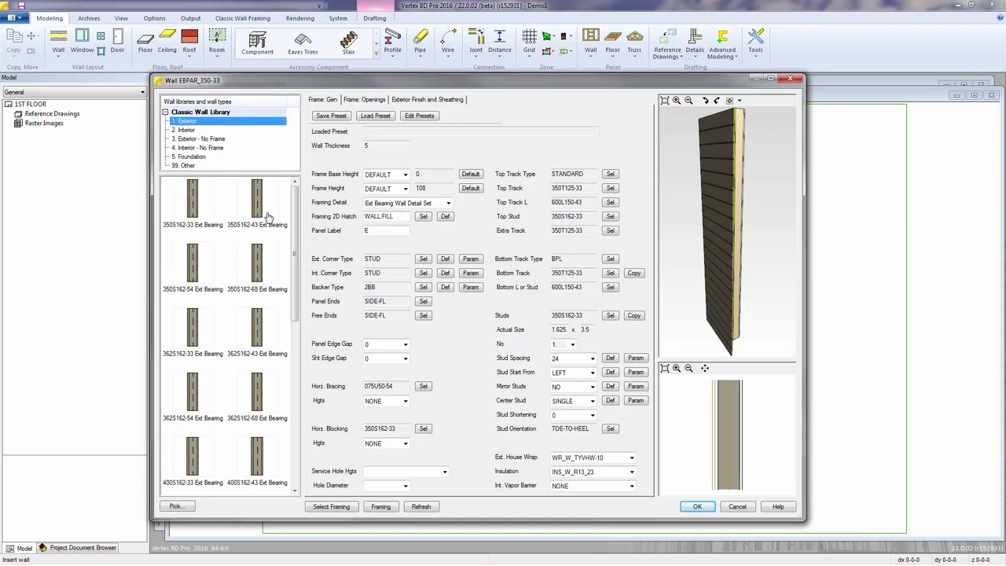
left_click(186, 226)
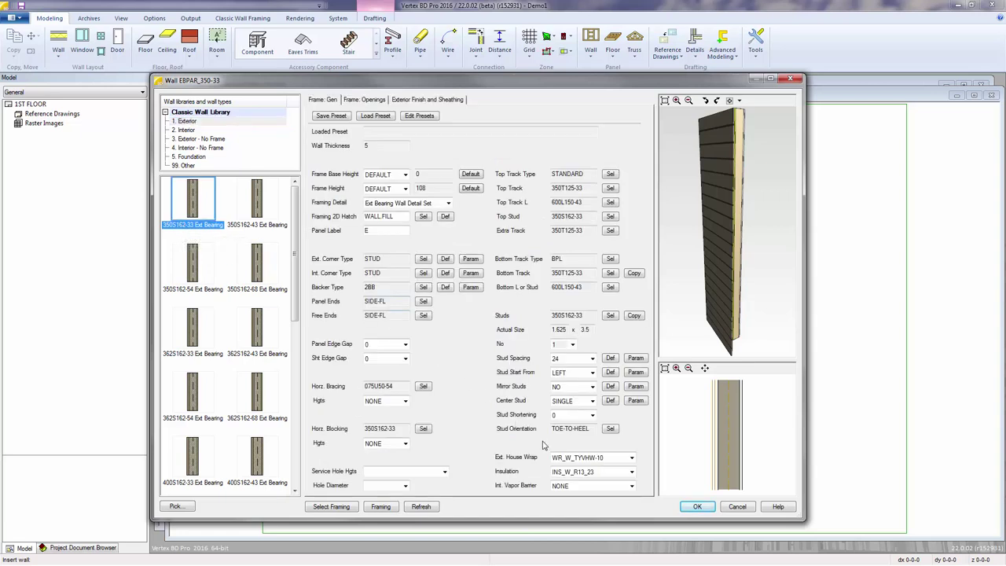
left_click(696, 506)
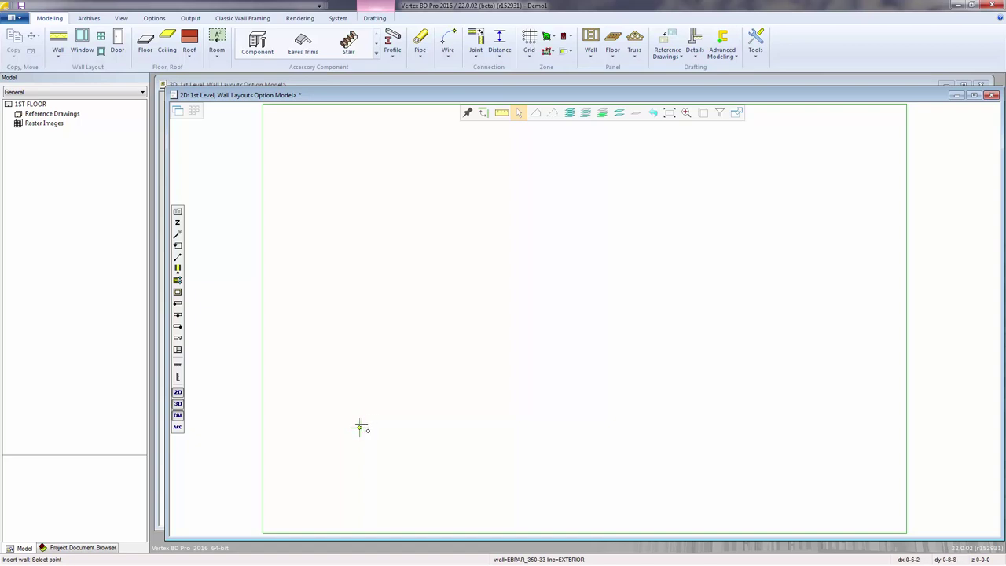
left_click(359, 426)
scroll(410, 404, "up", 1)
scroll(584, 320, "up", 2)
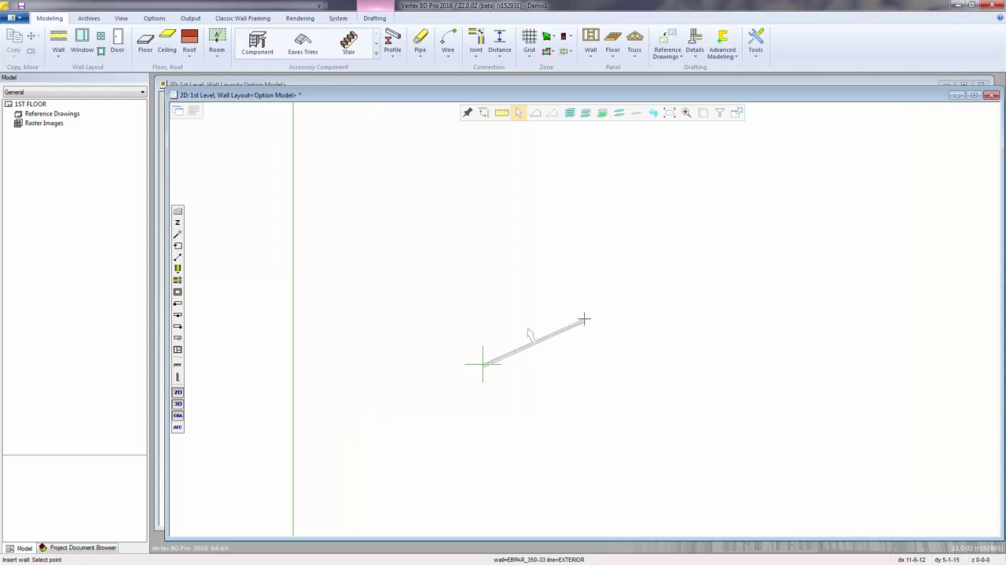
scroll(583, 321, "up", 1)
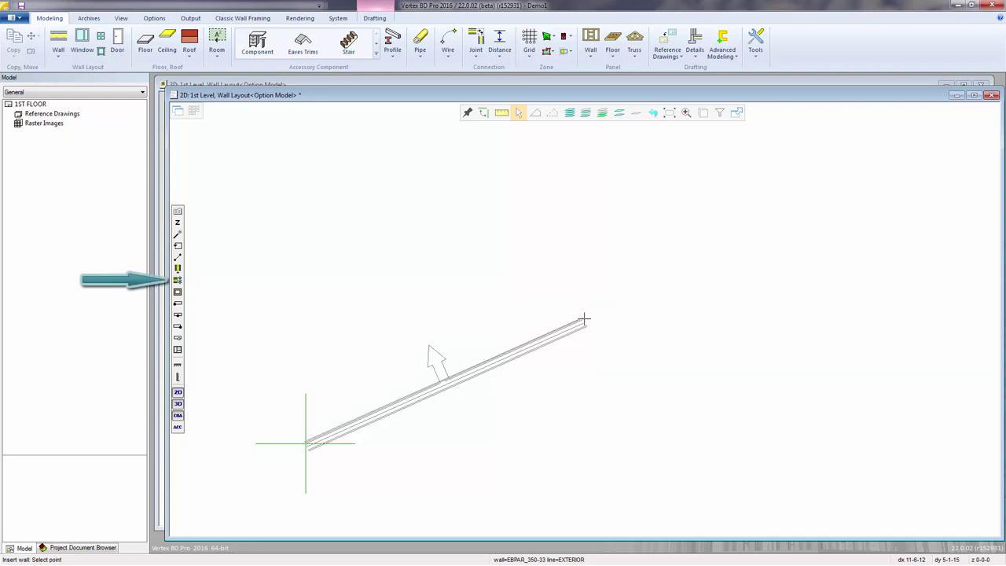
left_click(178, 281)
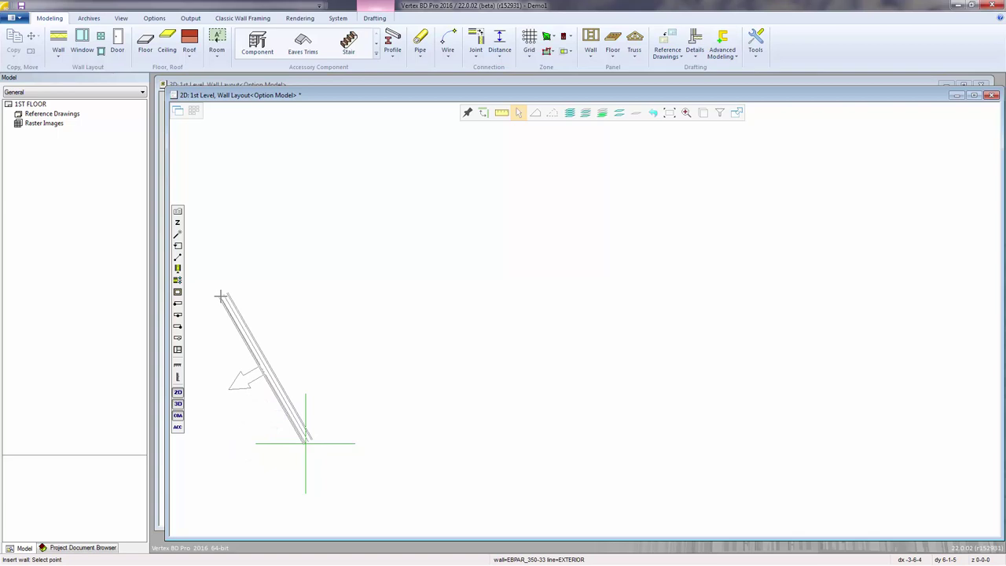
left_click(178, 327)
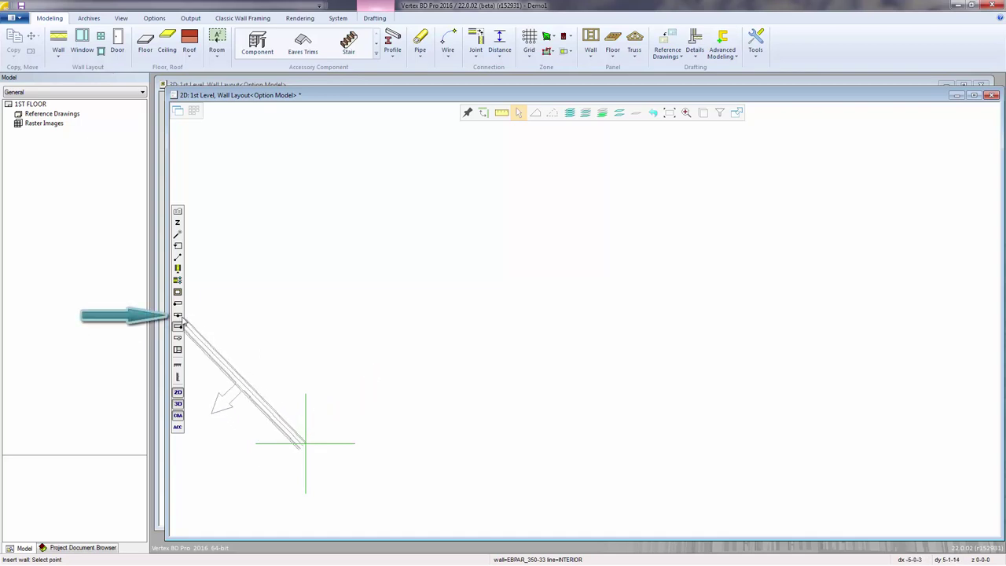
left_click(179, 315)
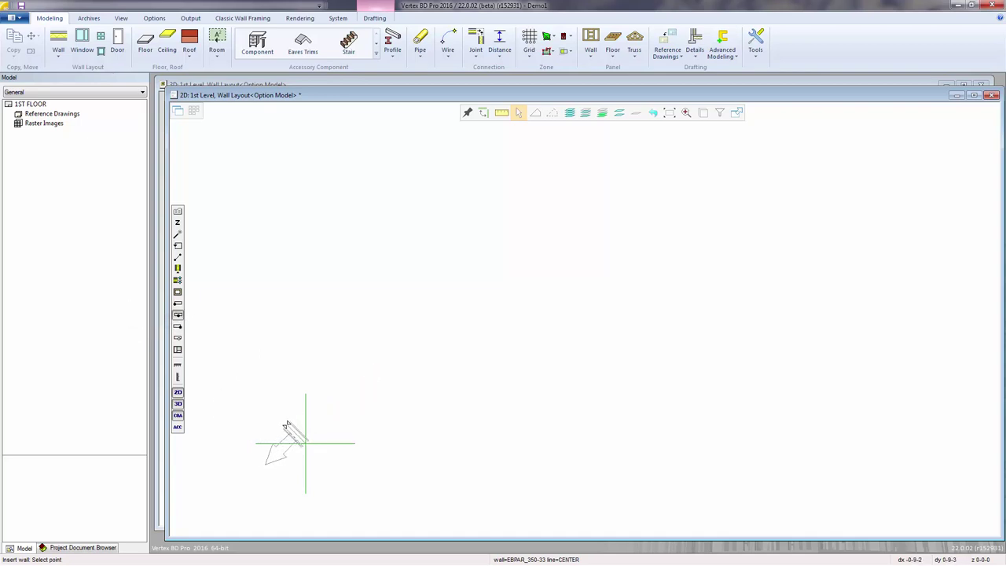
left_click(178, 304)
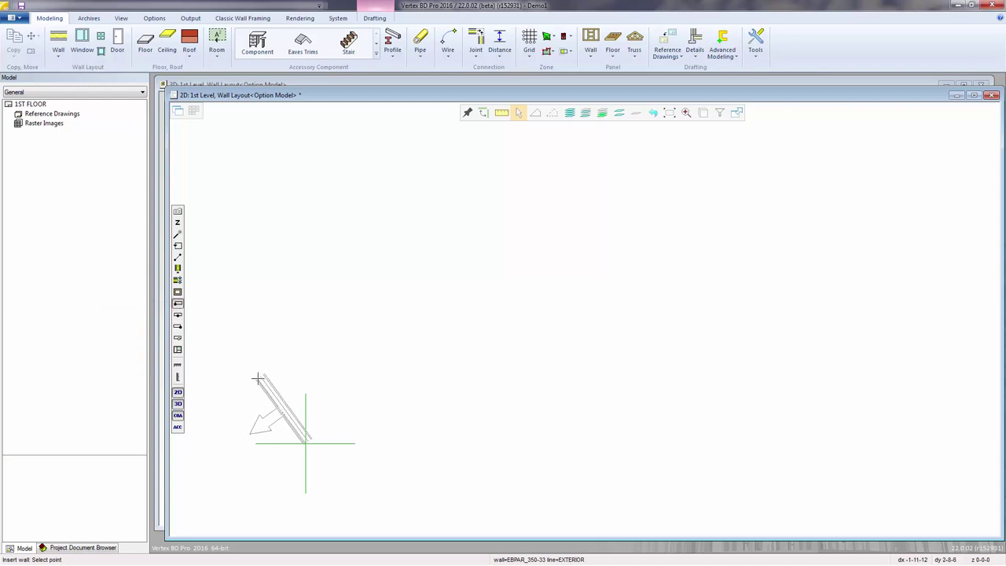
Reopen the wall type dialog and keep 350S162-33 Ext Bearing for a fresh wall.
left_click(177, 212)
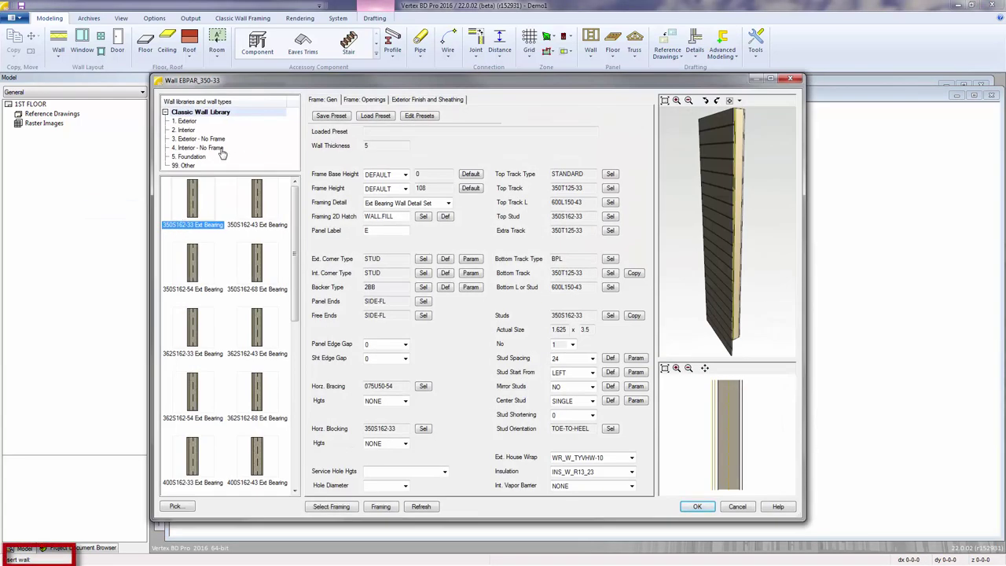
left_click(683, 510)
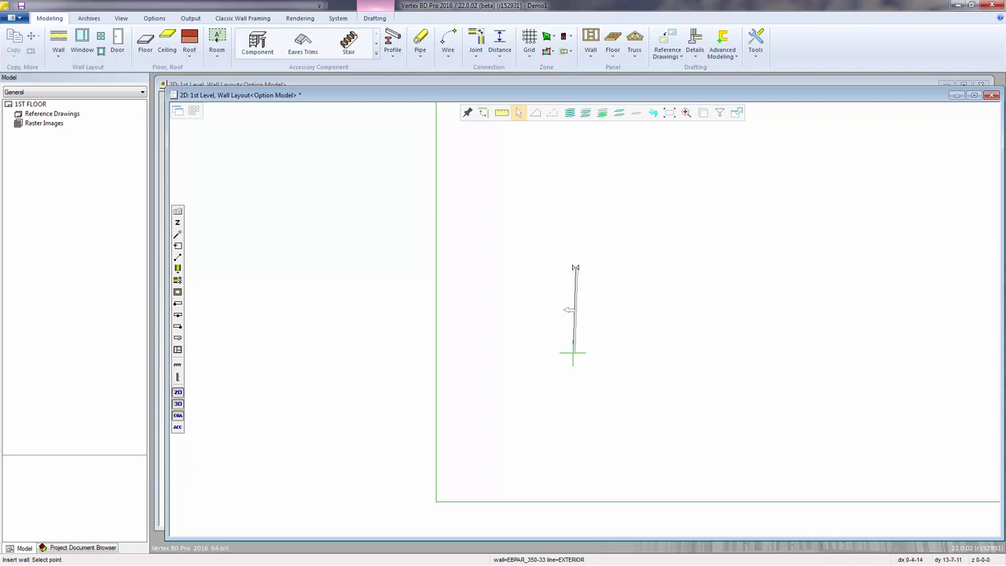
Anchor the wall start at the green origin and constrain it to the Y axis.
left_click(575, 268)
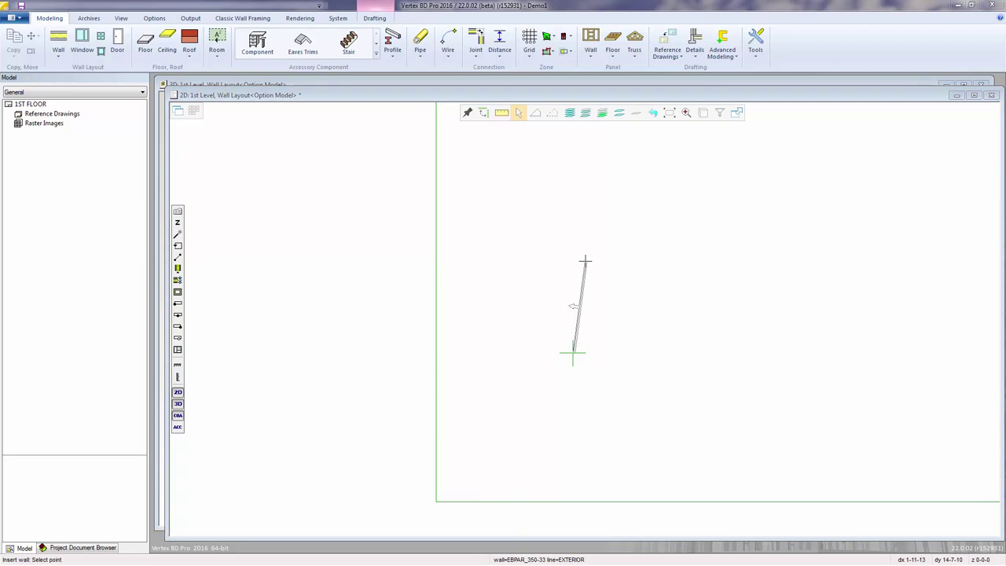
right_click(585, 262)
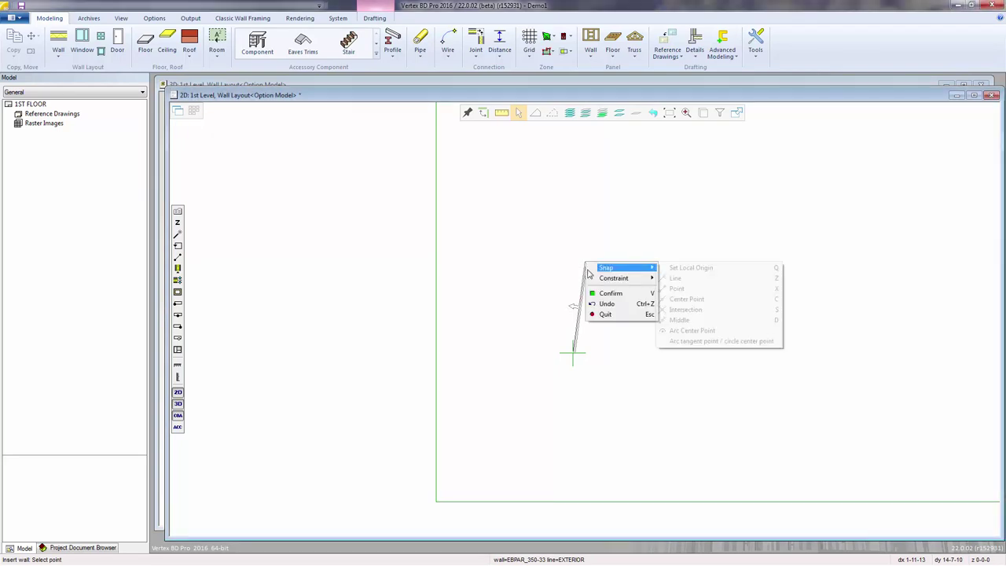
mouse_move(608, 280)
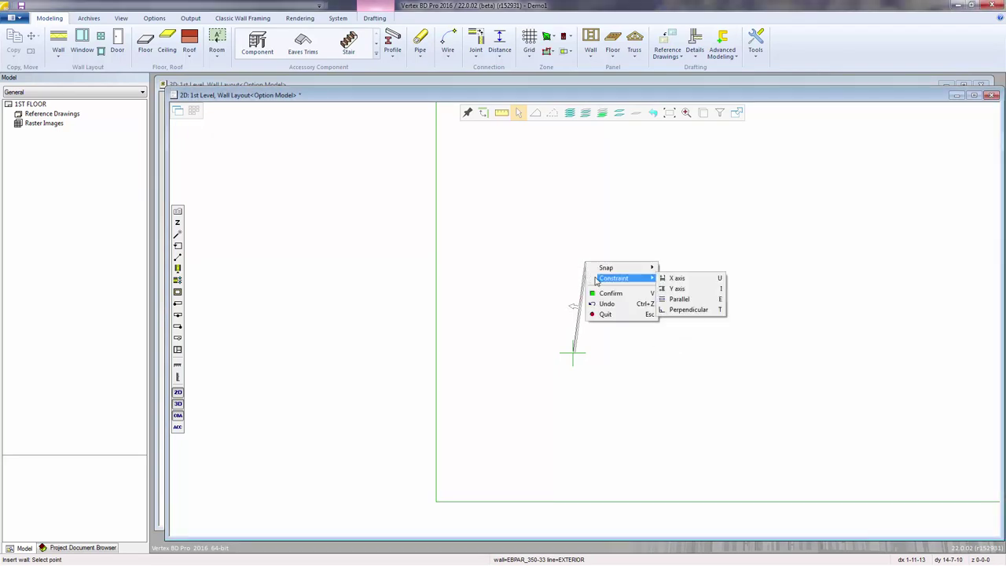
left_click(710, 290)
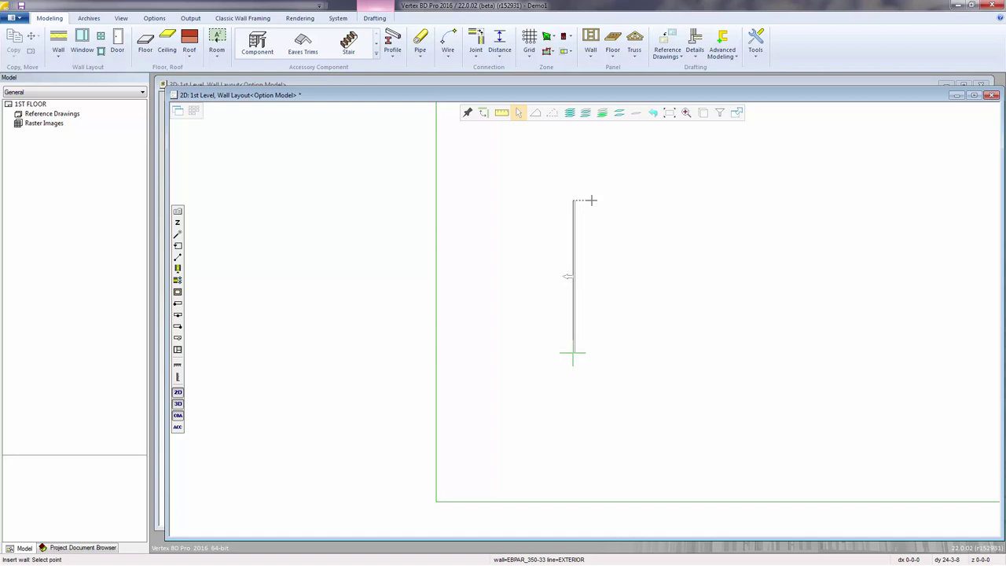
Enter a Distance of 24' to fix the vertical wall's length.
type("24")
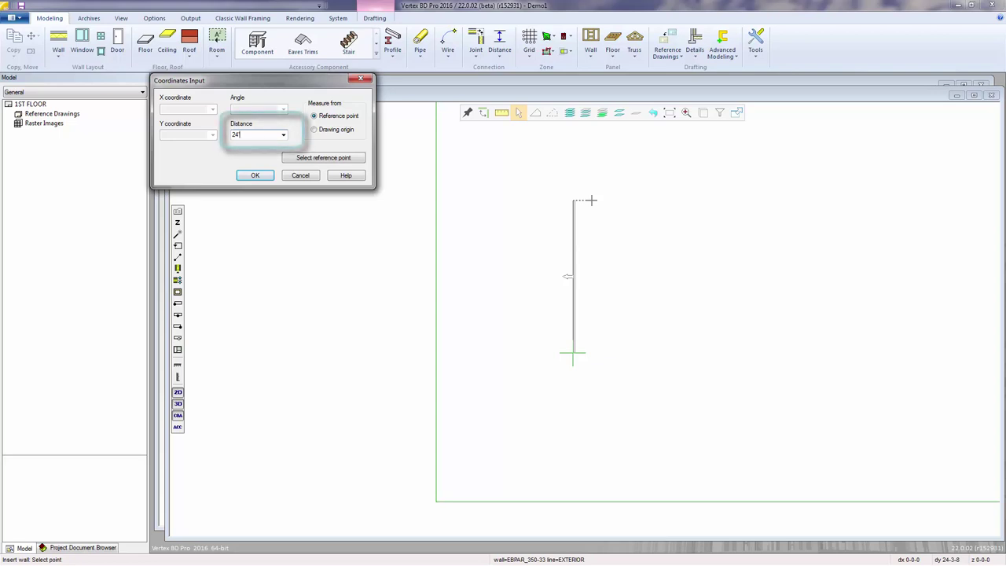
type("'")
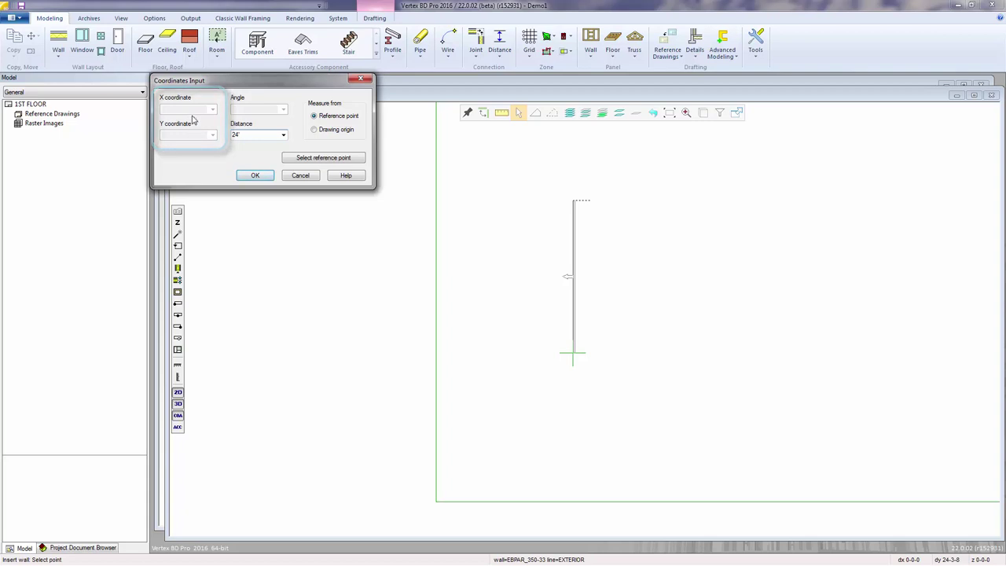
left_click(255, 176)
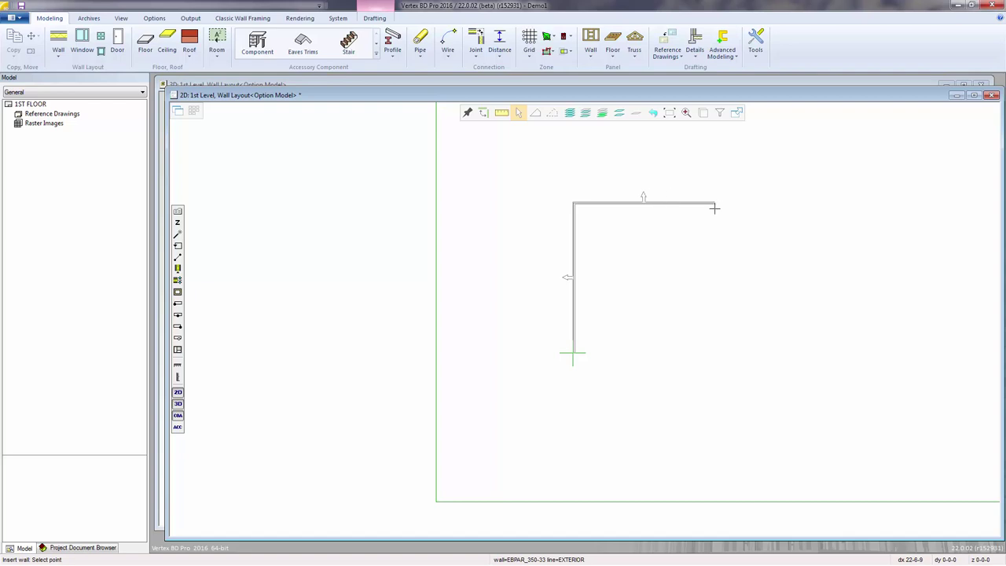
Add the 40 ft top wall and place the right wall running downward.
type("40")
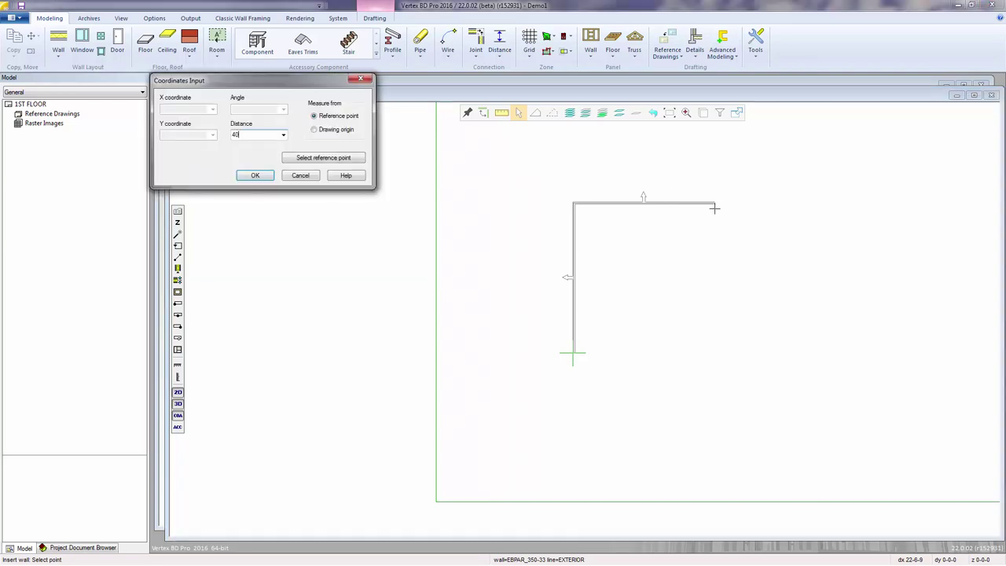
key("Return")
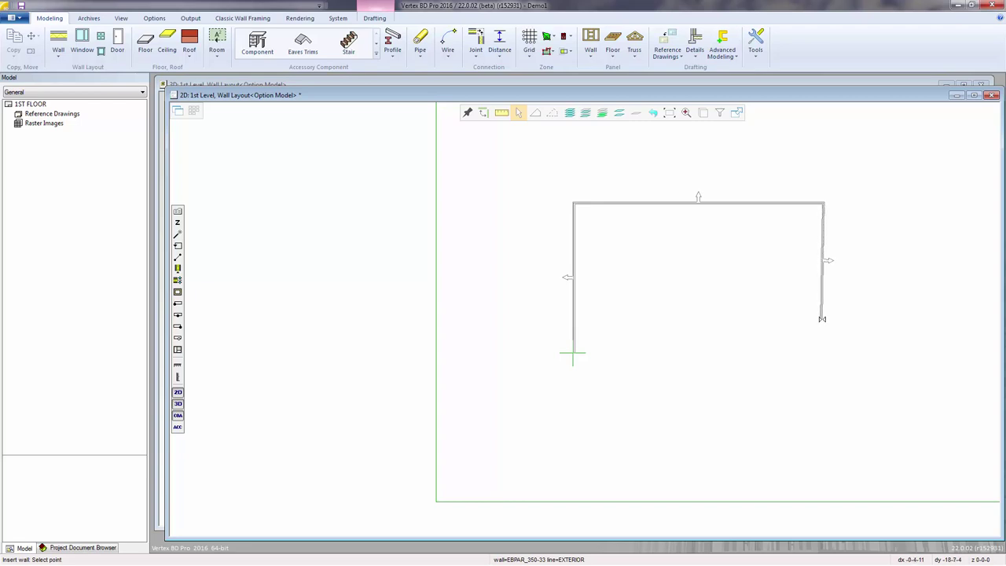
left_click(822, 319)
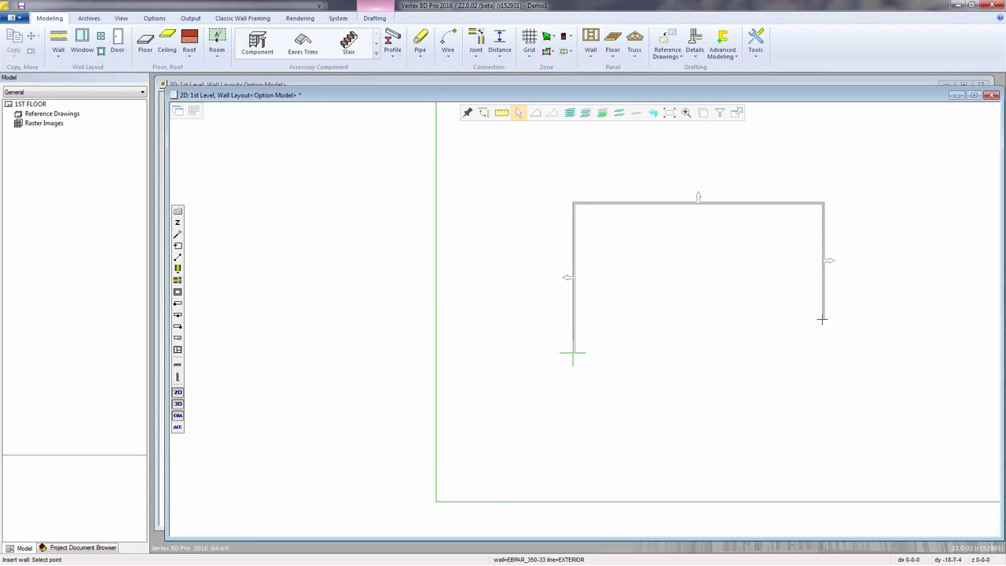
Fix the bottom-right corner, close the bottom wall at the origin, and end wall insertion.
left_click(575, 354)
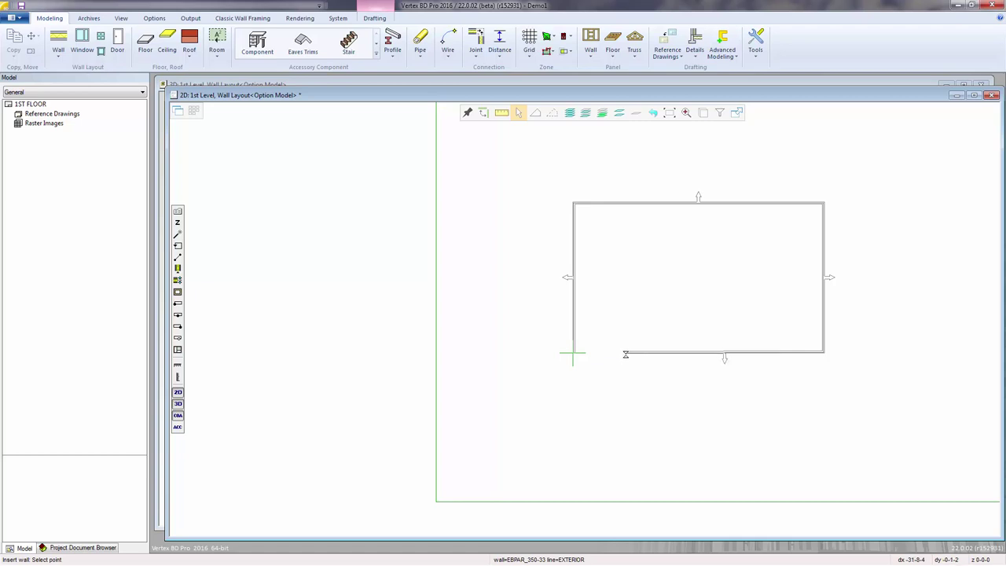
left_click(572, 354)
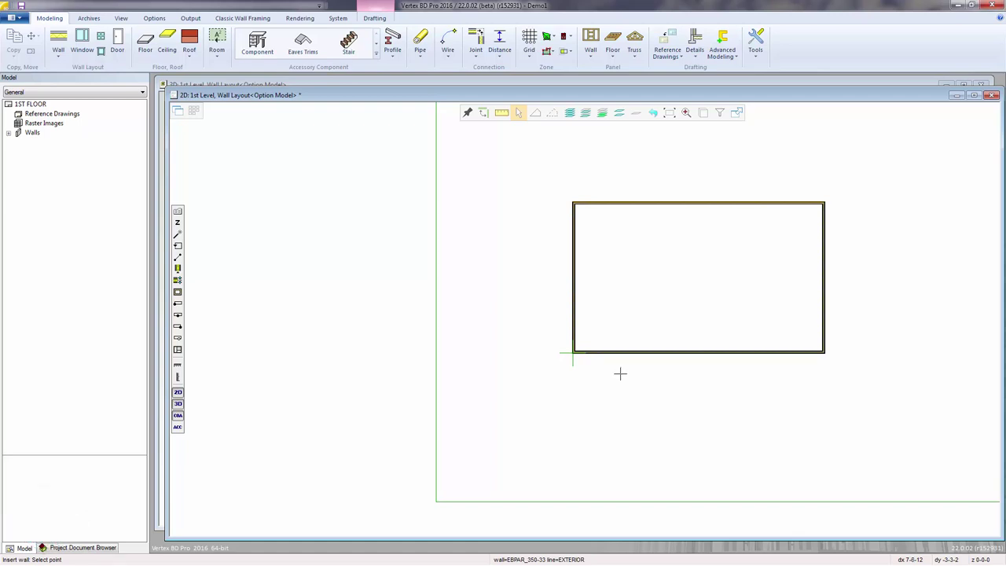
left_click(620, 374)
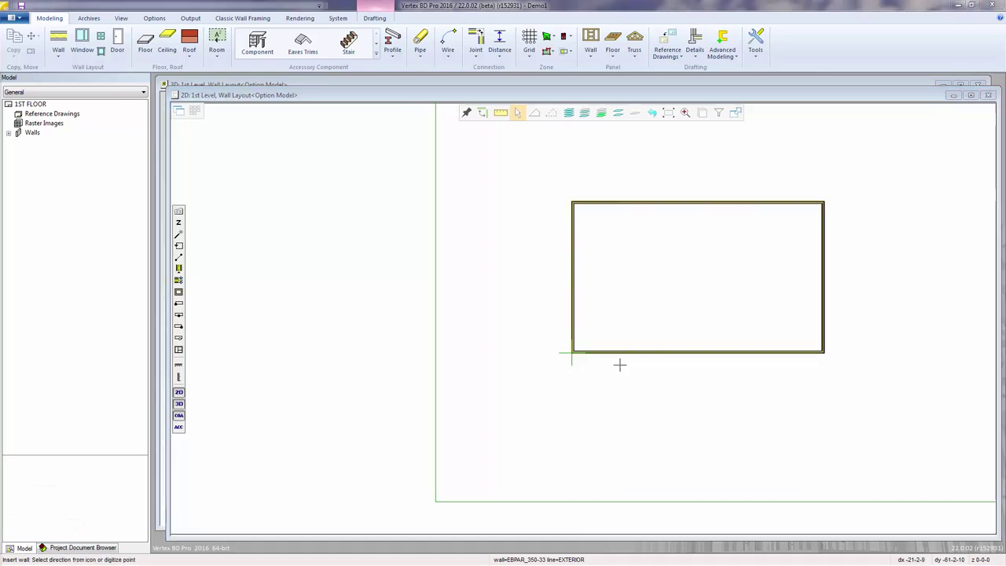
Zoom window around the 24 by 40 ft exterior wall rectangle.
left_click(685, 114)
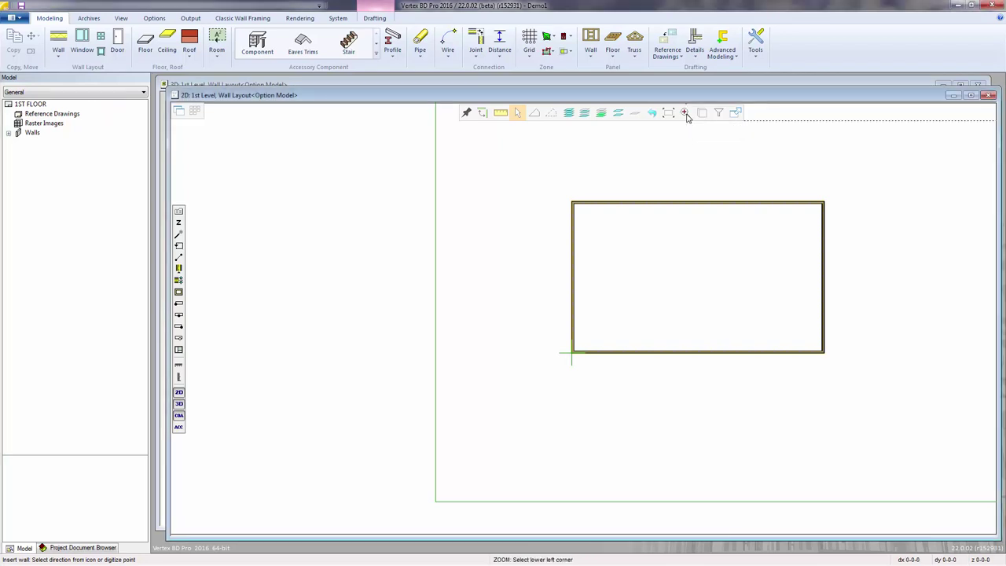
left_click(519, 405)
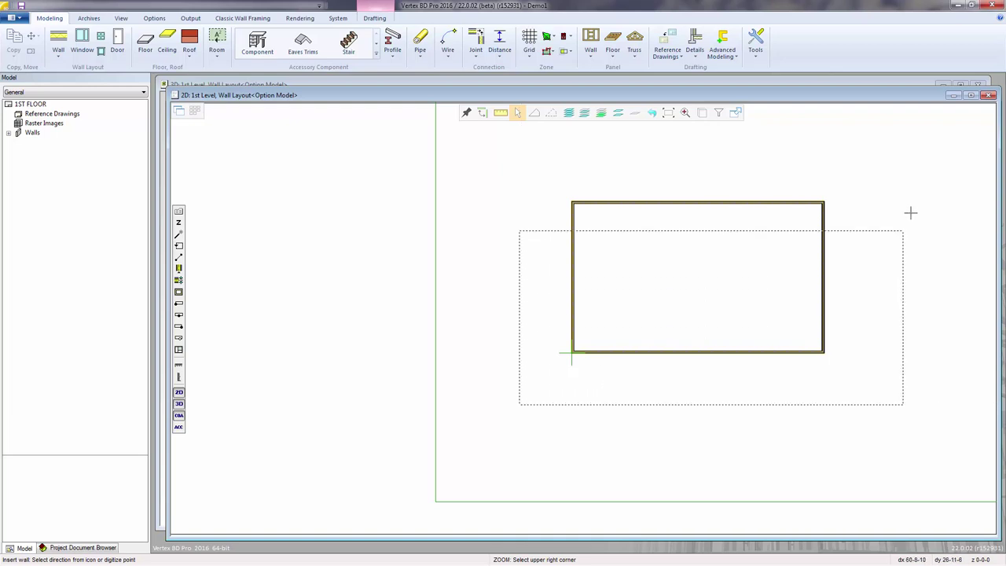
left_click(883, 162)
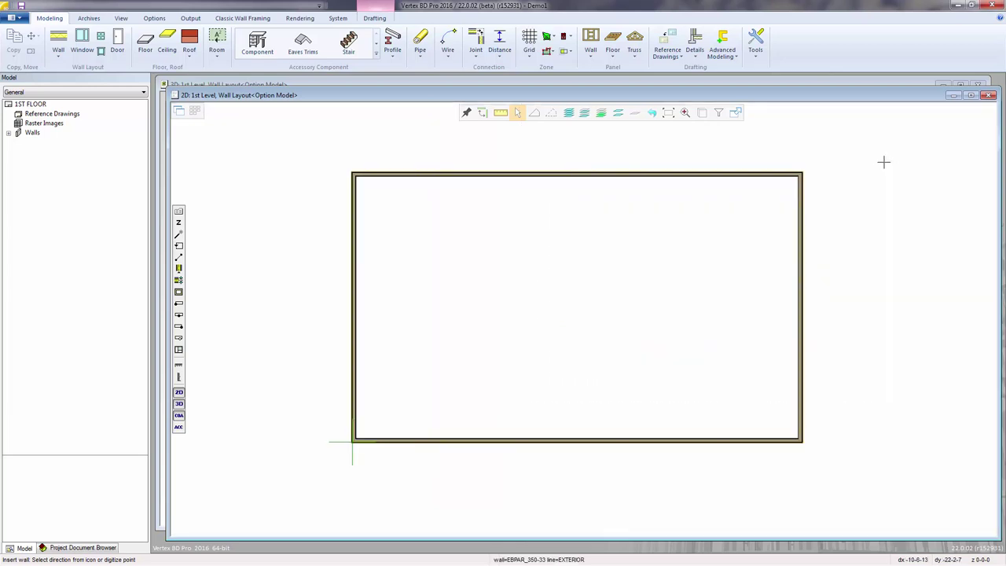
Switch the wall type to 2. Interior, 350S162-33 Int Bearing (IBPAR_350-33).
left_click(179, 213)
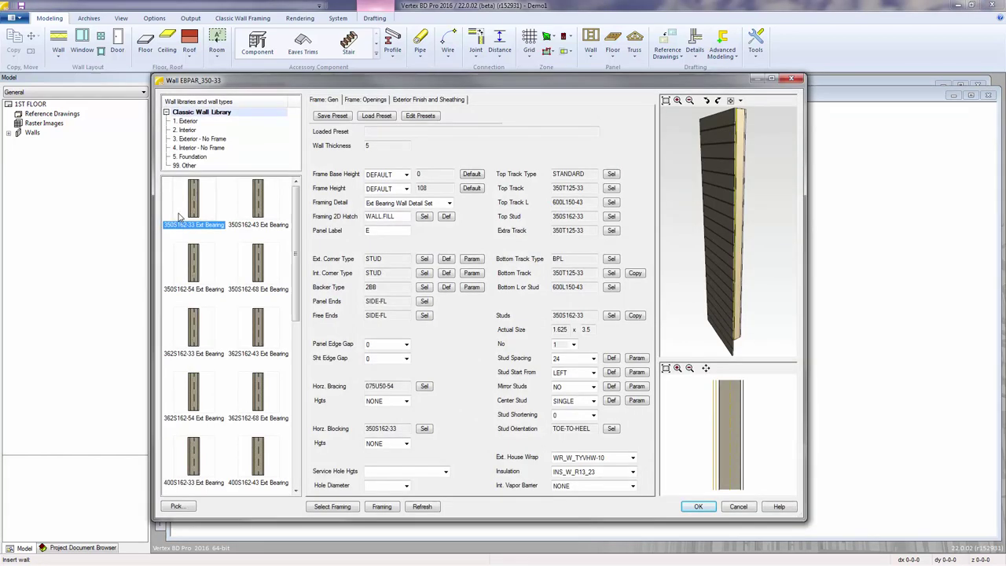
left_click(187, 129)
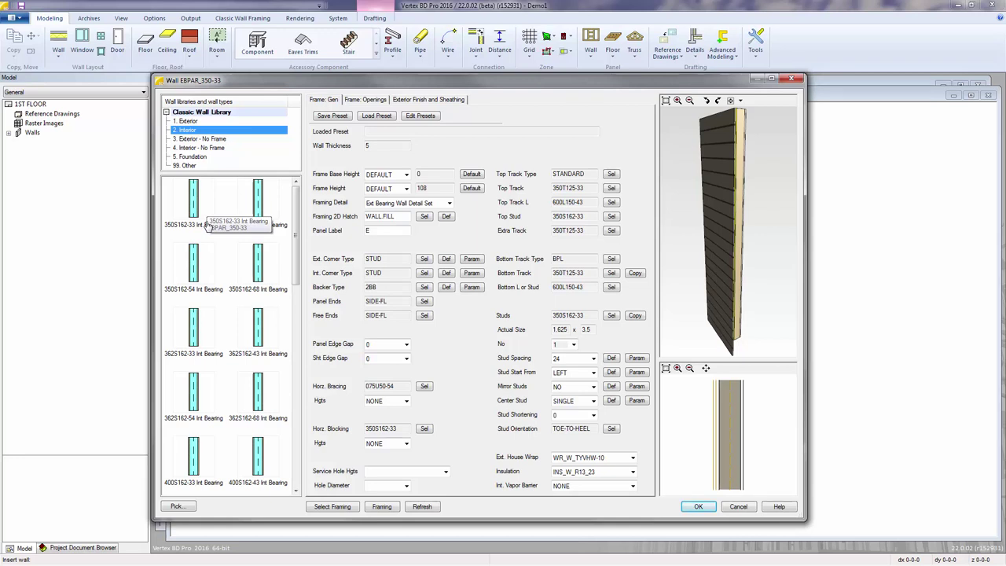
left_click(203, 224)
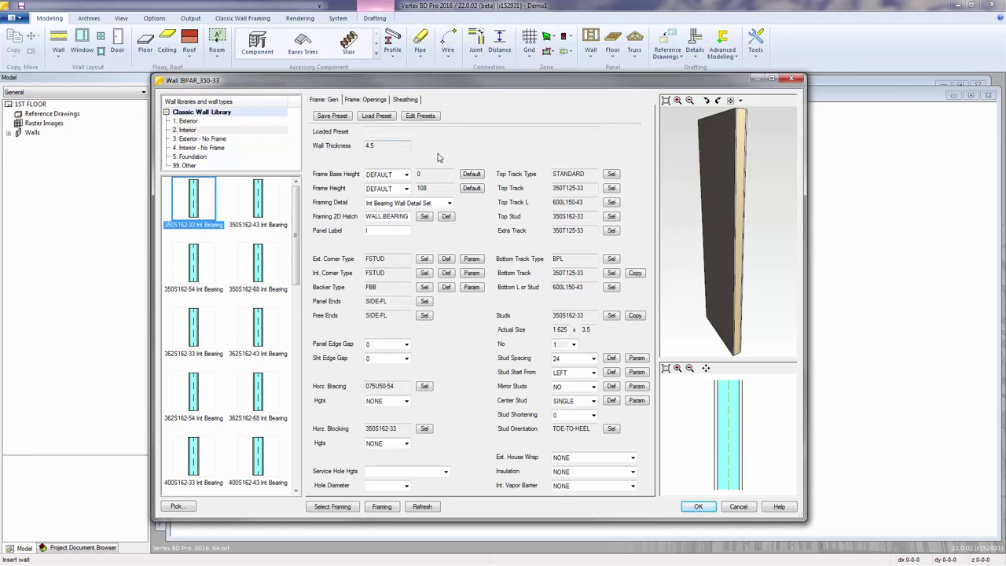
left_click(699, 507)
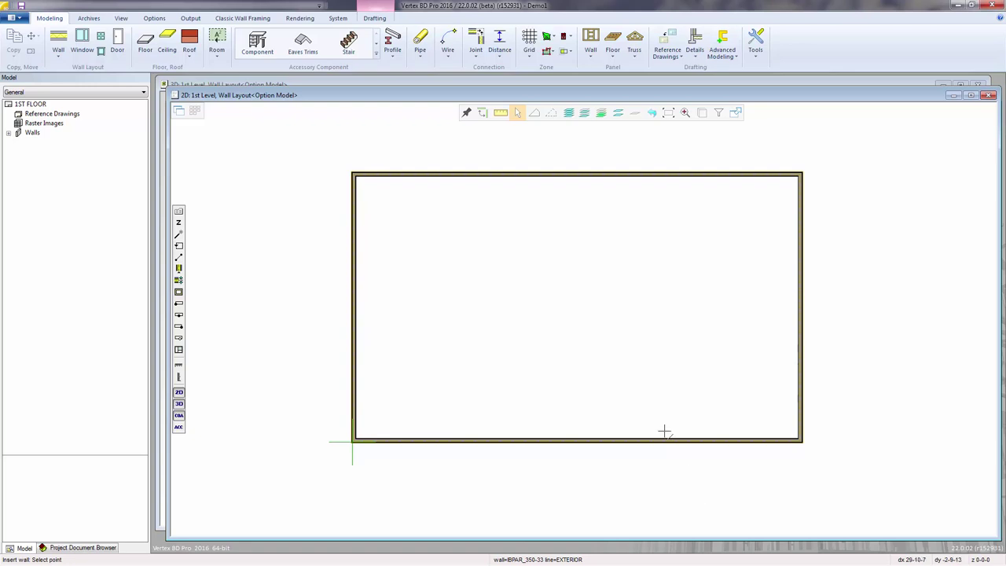
Set wall placement to the centre line so the status shows line=CENTER.
left_click(180, 316)
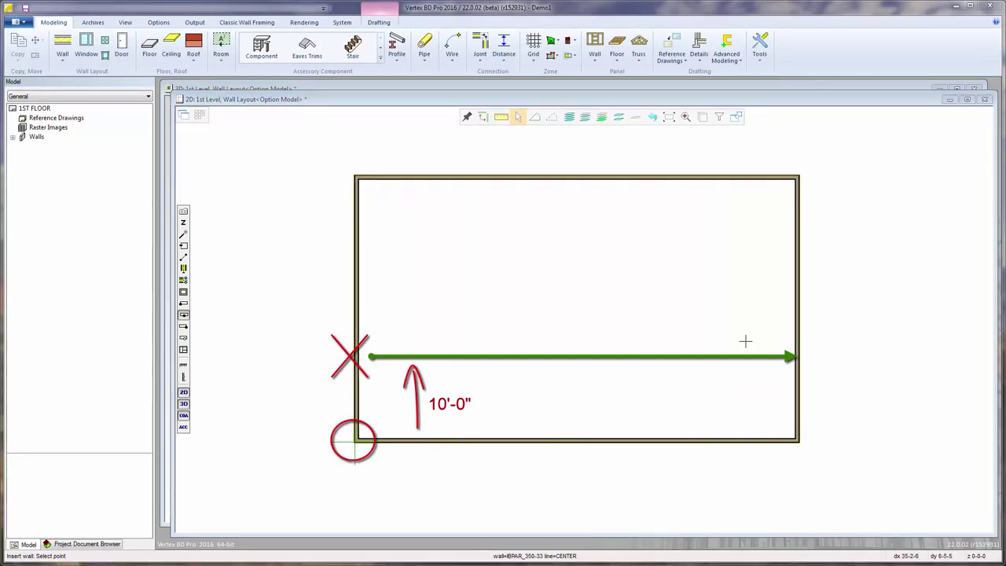
Zoom twice into the lower-left wall corner and take it as the reference point.
left_click(684, 118)
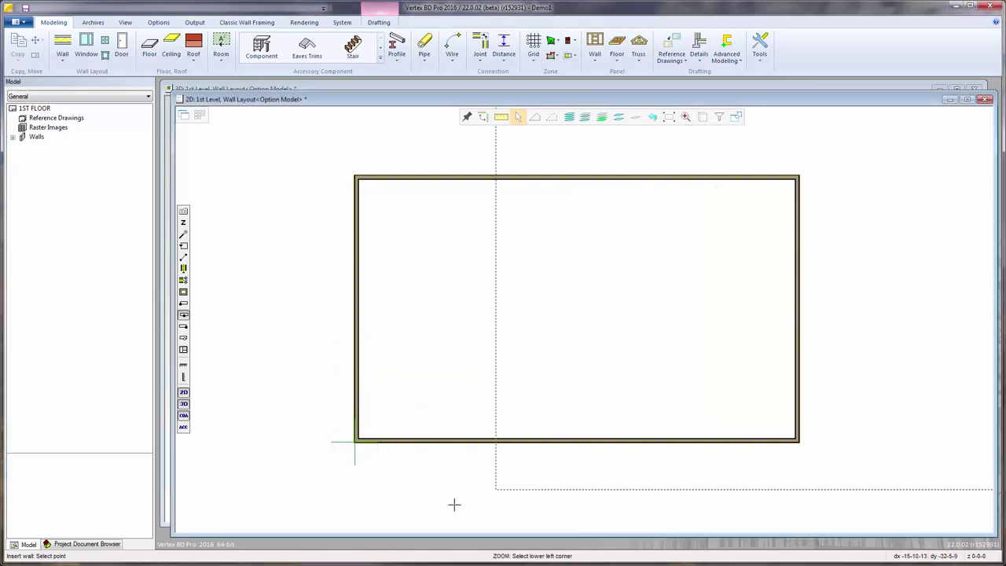
left_click(324, 459)
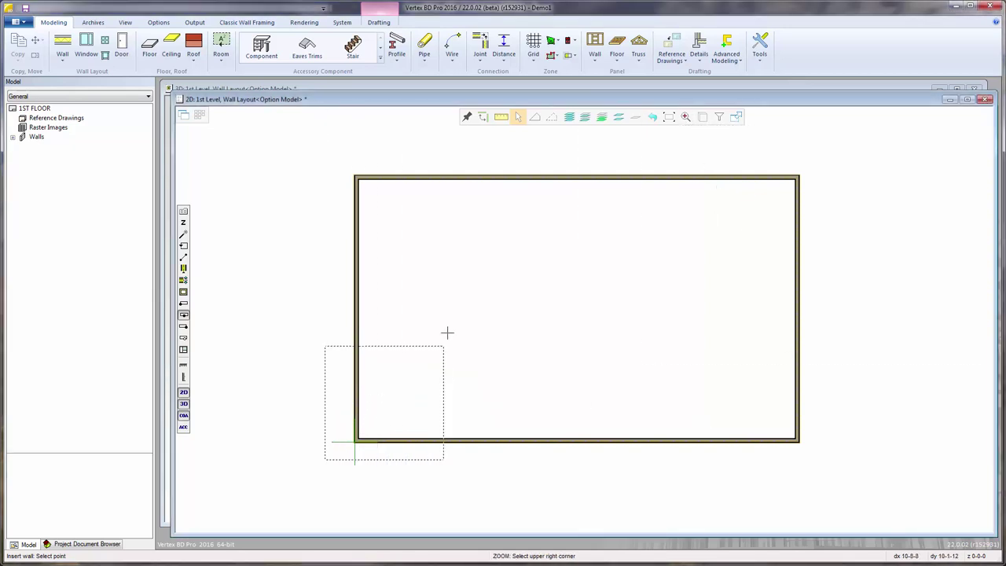
left_click(478, 299)
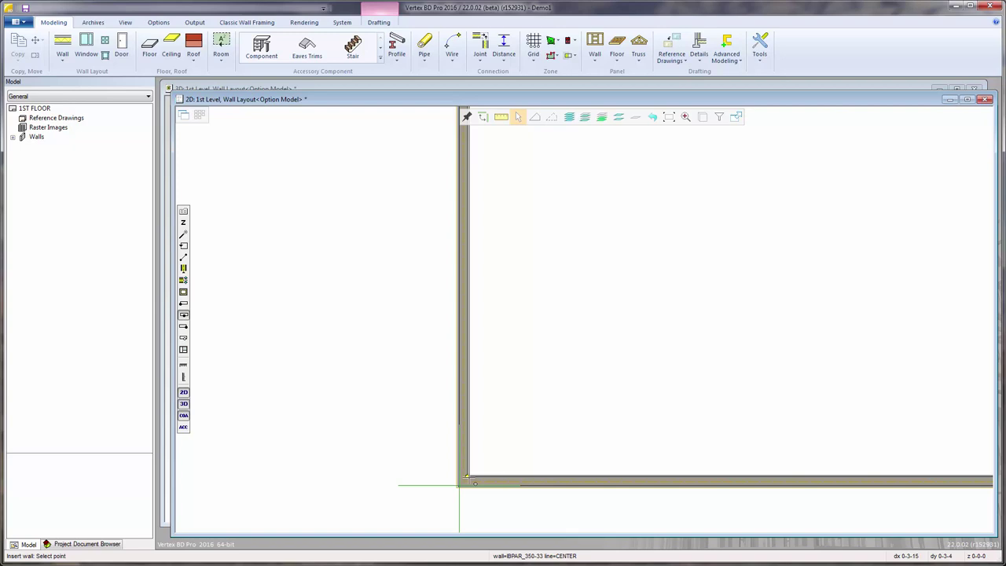
left_click(459, 484)
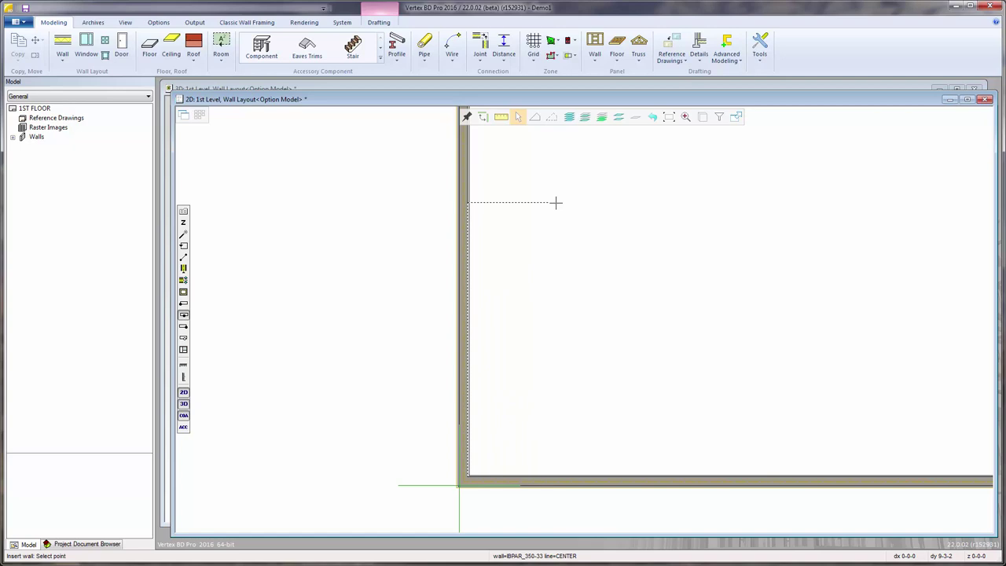
Start the IBPAR_350-33 interior wall 10 ft above the bottom wall and run it to the right exterior wall.
type("10")
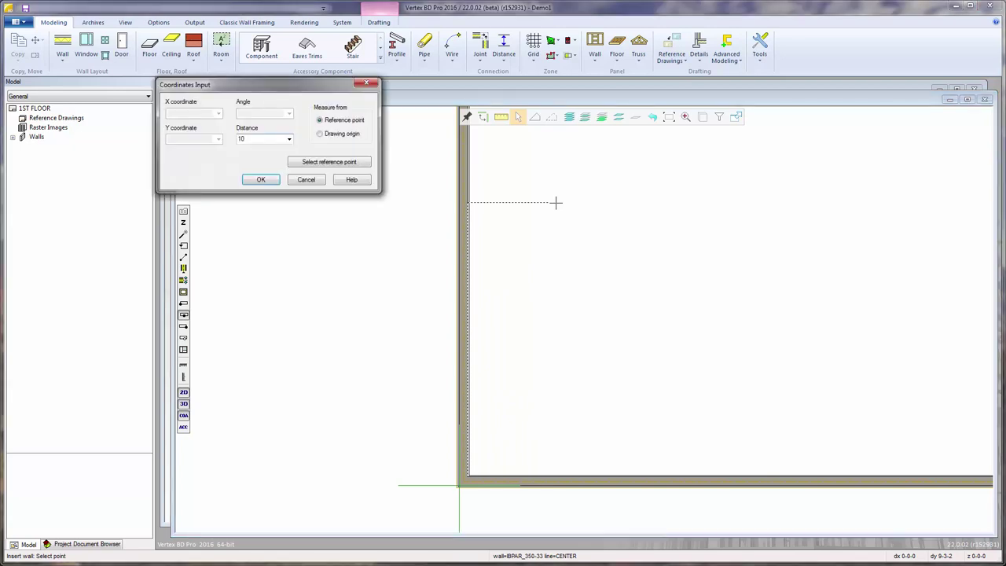
key("Return")
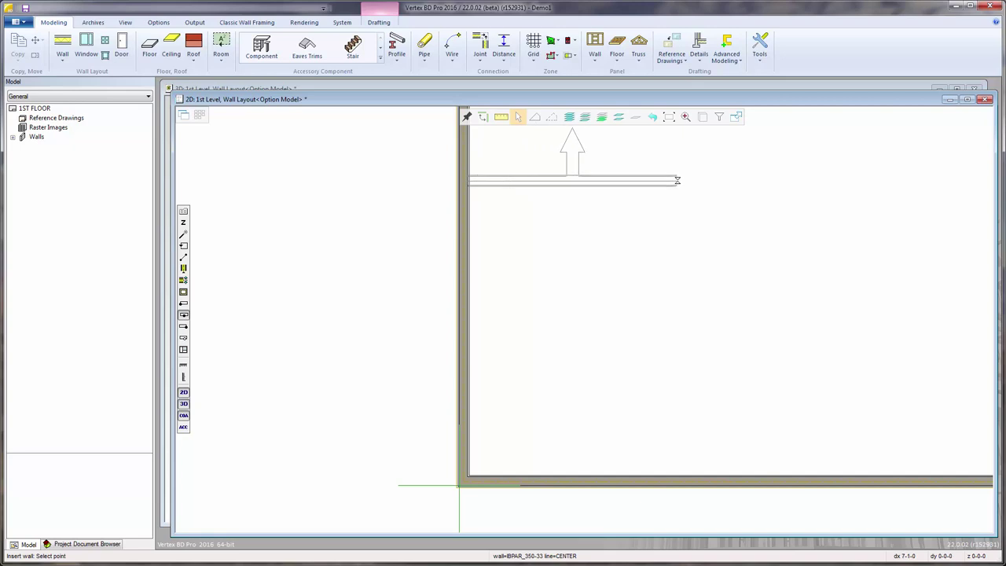
scroll(583, 318, "down", 3)
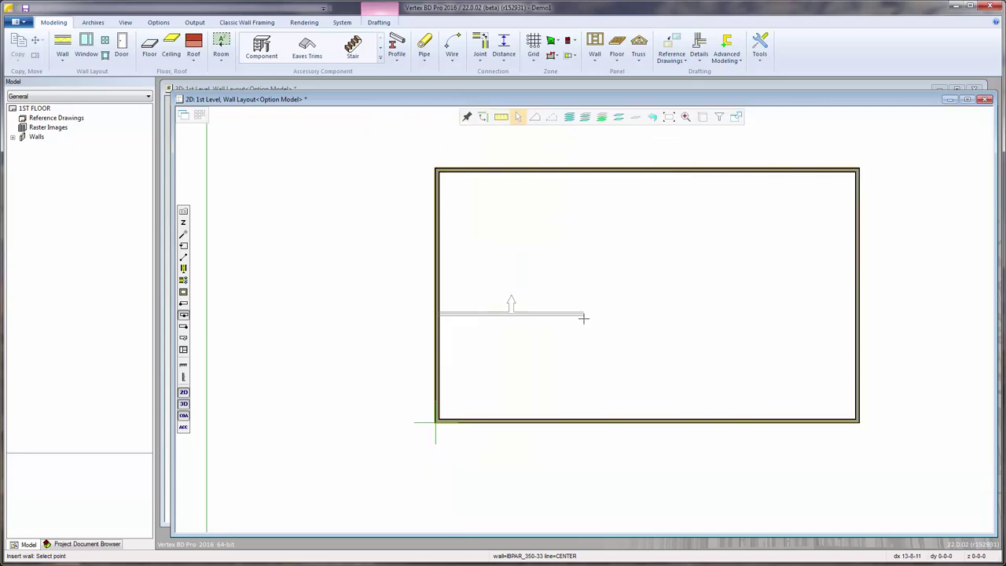
left_click(855, 343)
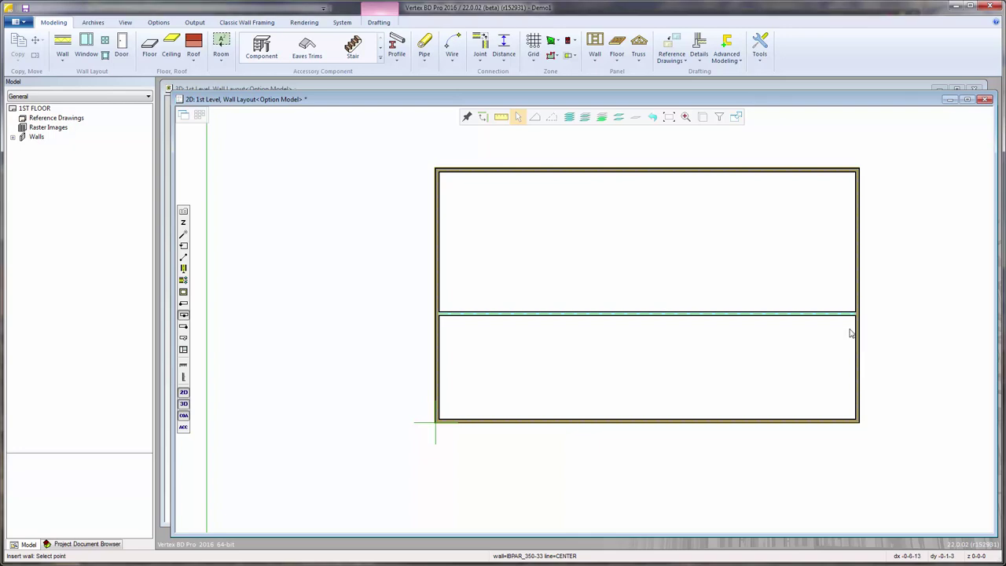
key("ctrl+Tab")
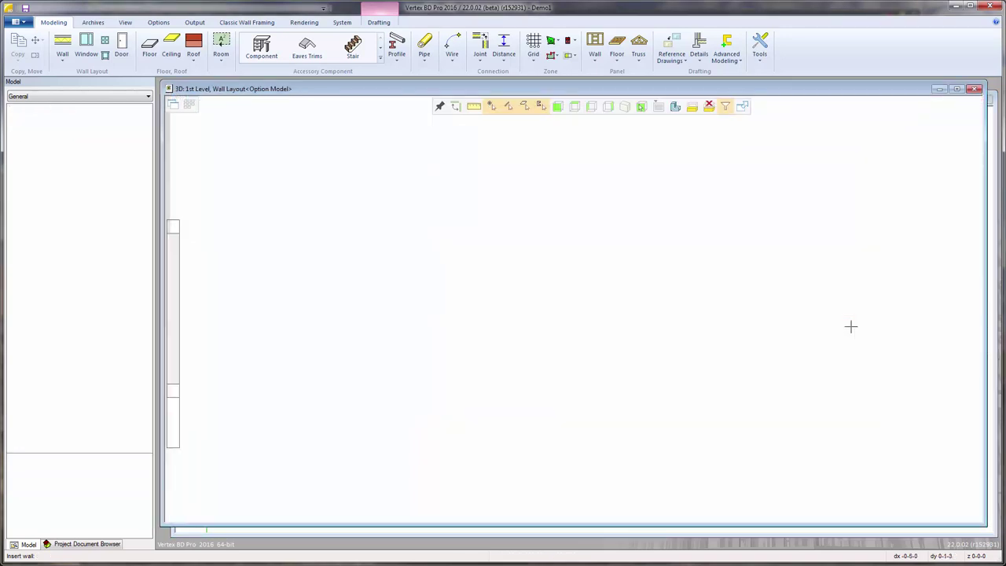
key("ctrl+Tab")
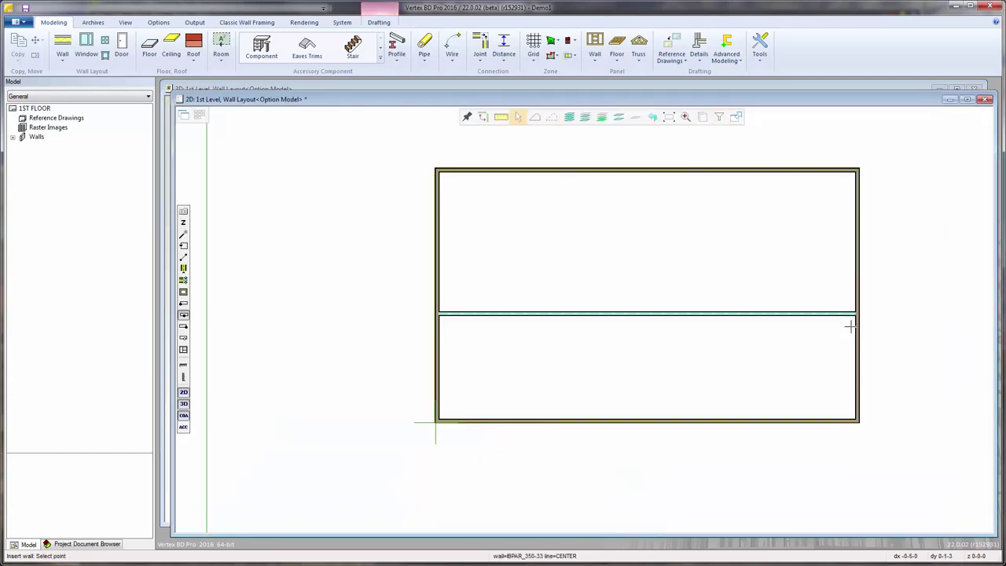
key("ctrl+Tab")
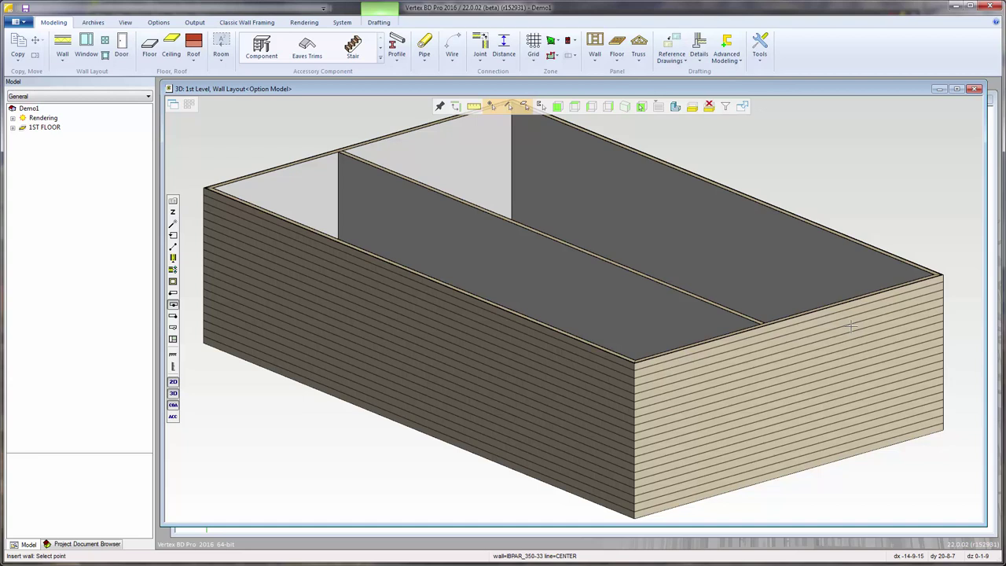
key("ctrl+Tab")
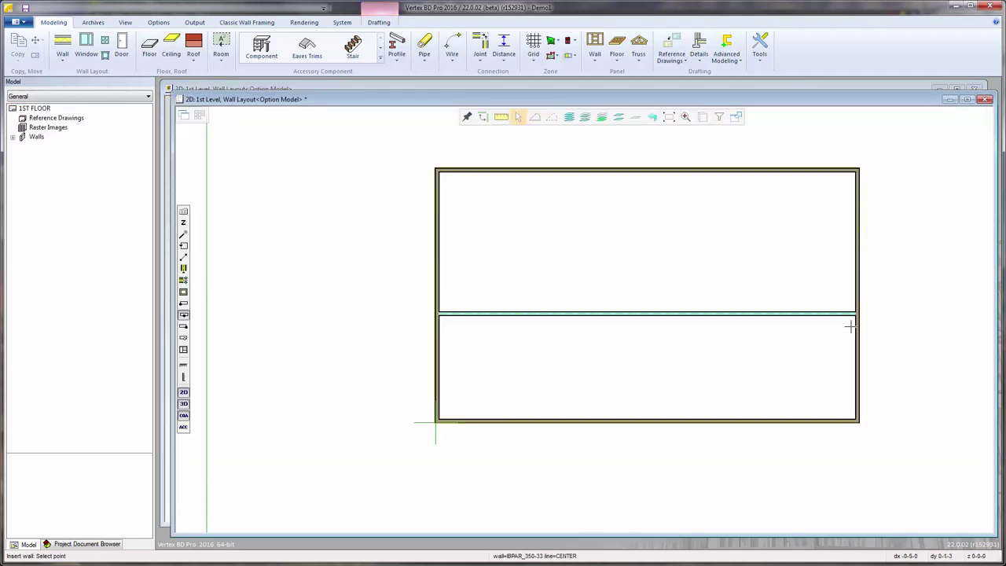
Draw a vertical IBPAR_350-33 wall from the horizontal divider down to the bottom exterior wall.
left_click(849, 325)
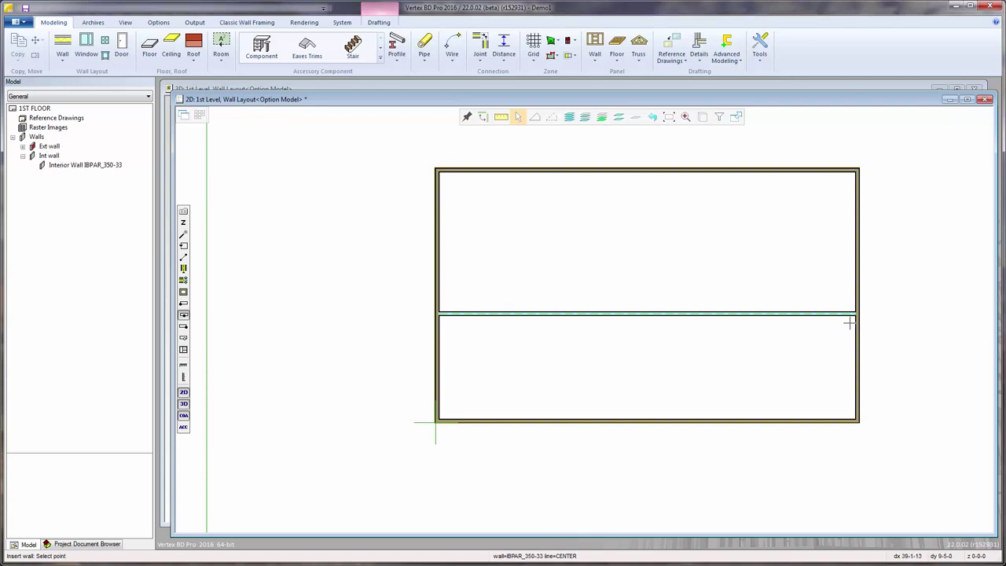
left_click(645, 316)
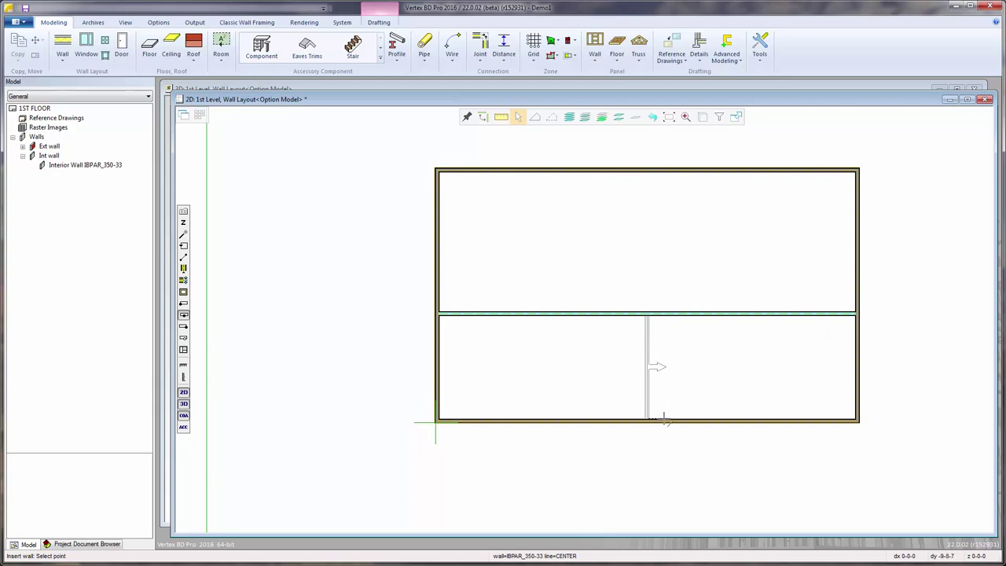
left_click(663, 419)
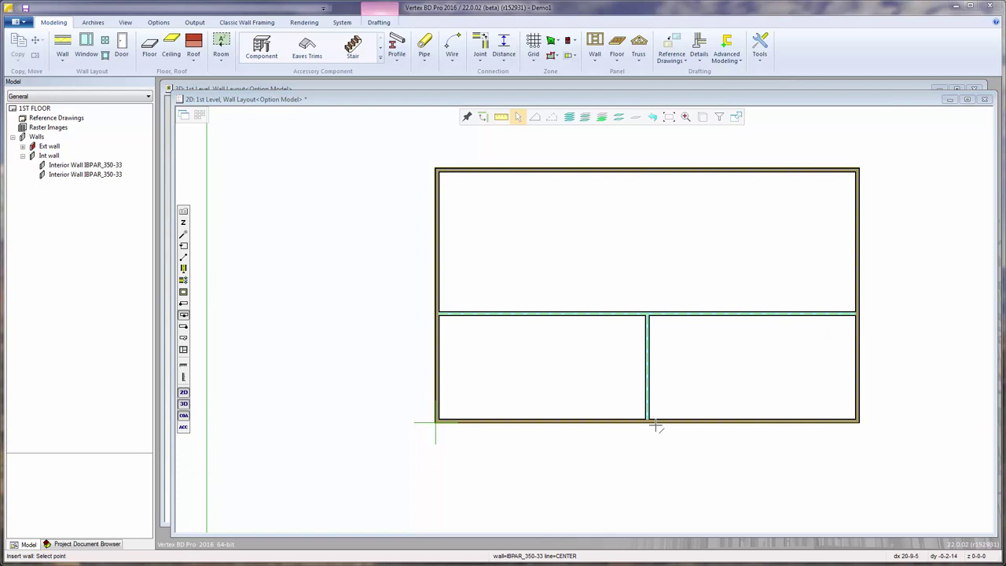
Draw an L-shaped partition in the lower-left room, running down from the divider then across.
left_click(519, 316)
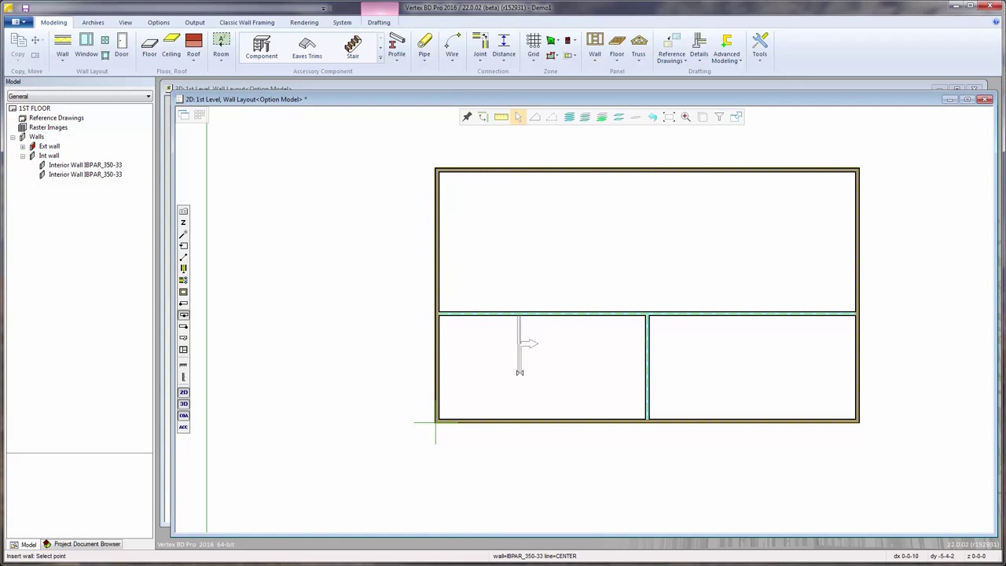
left_click(519, 372)
left_click(581, 372)
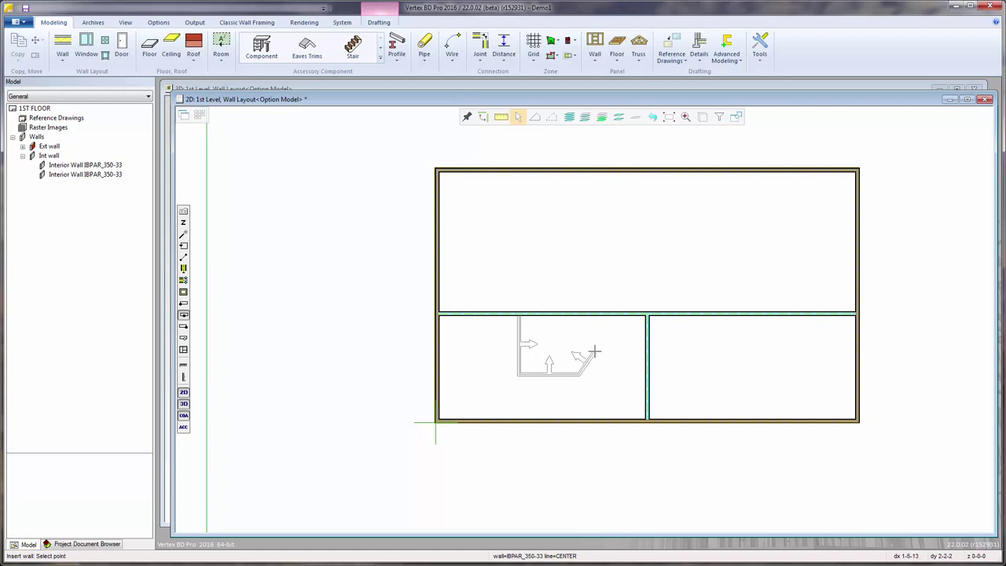
right_click(594, 351)
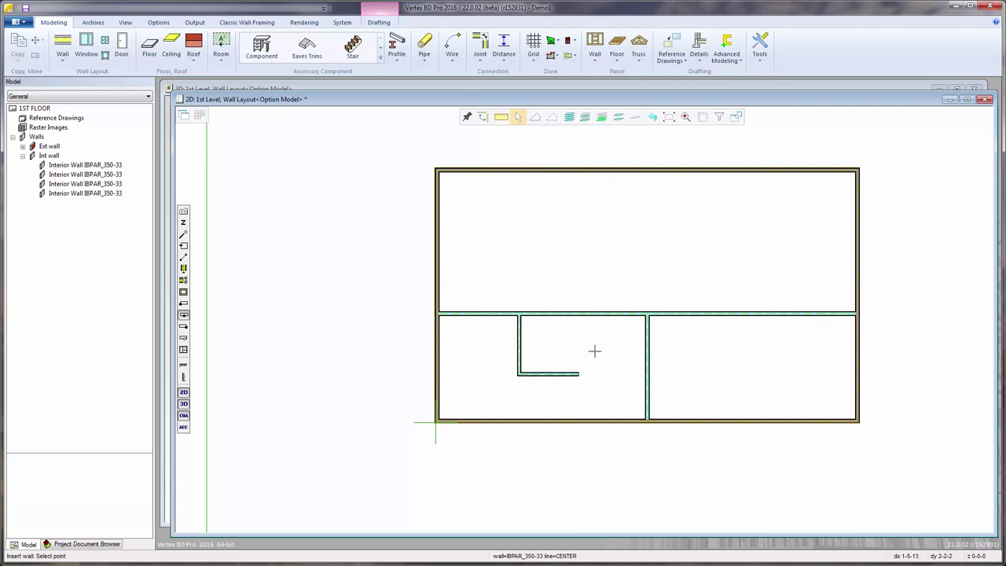
Add a short stub wall hanging from the divider in the lower-right room.
left_click(752, 318)
right_click(734, 377)
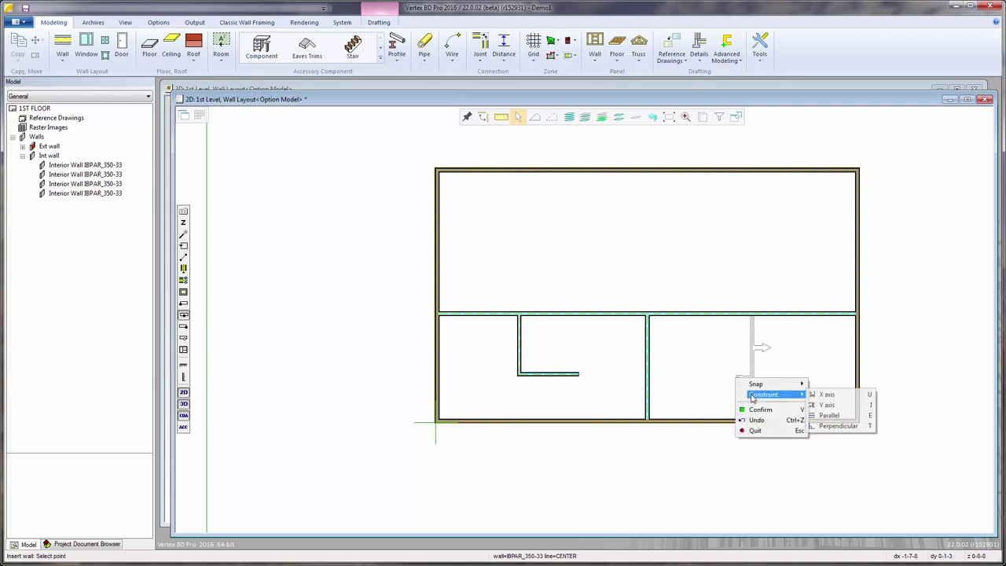
left_click(759, 409)
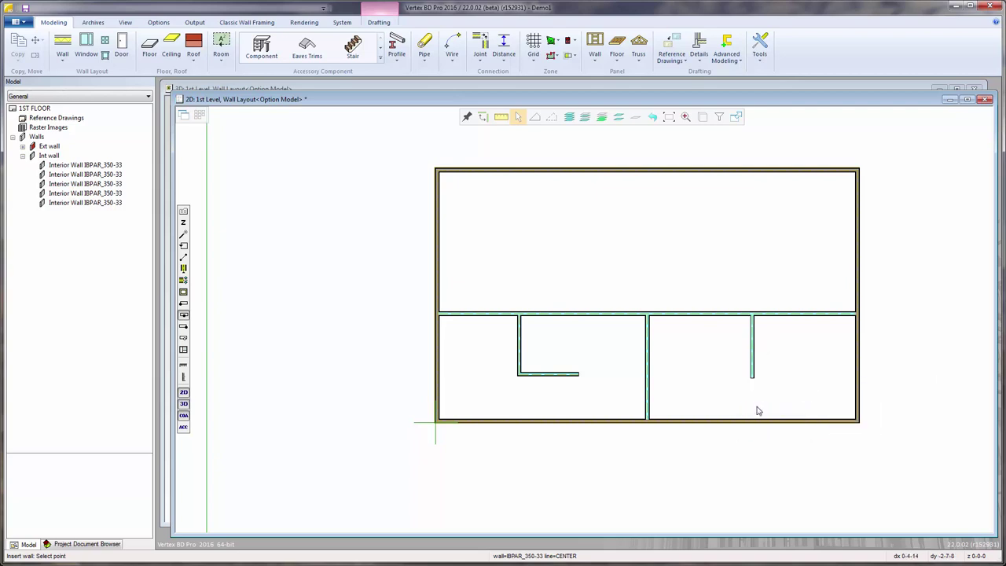
key("Escape")
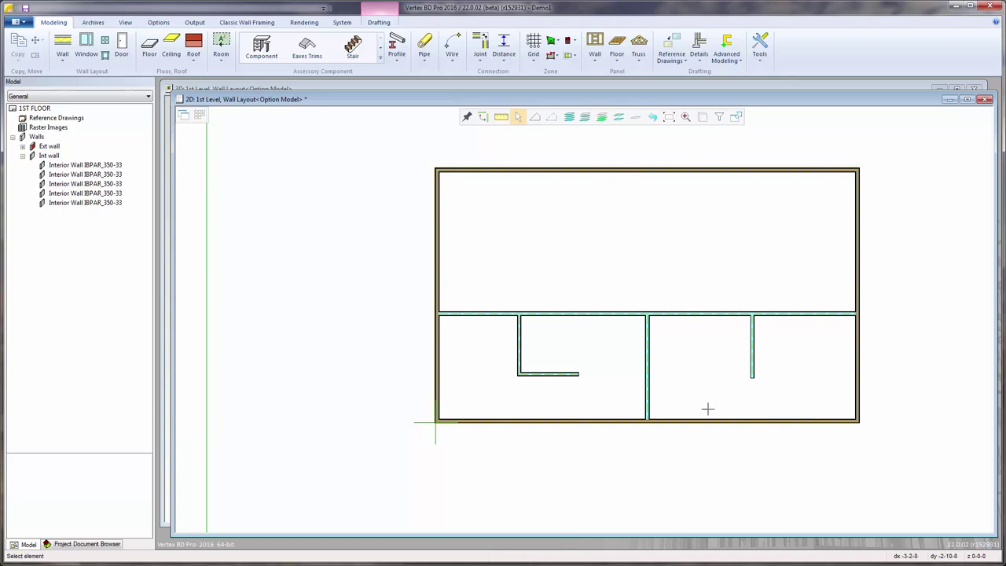